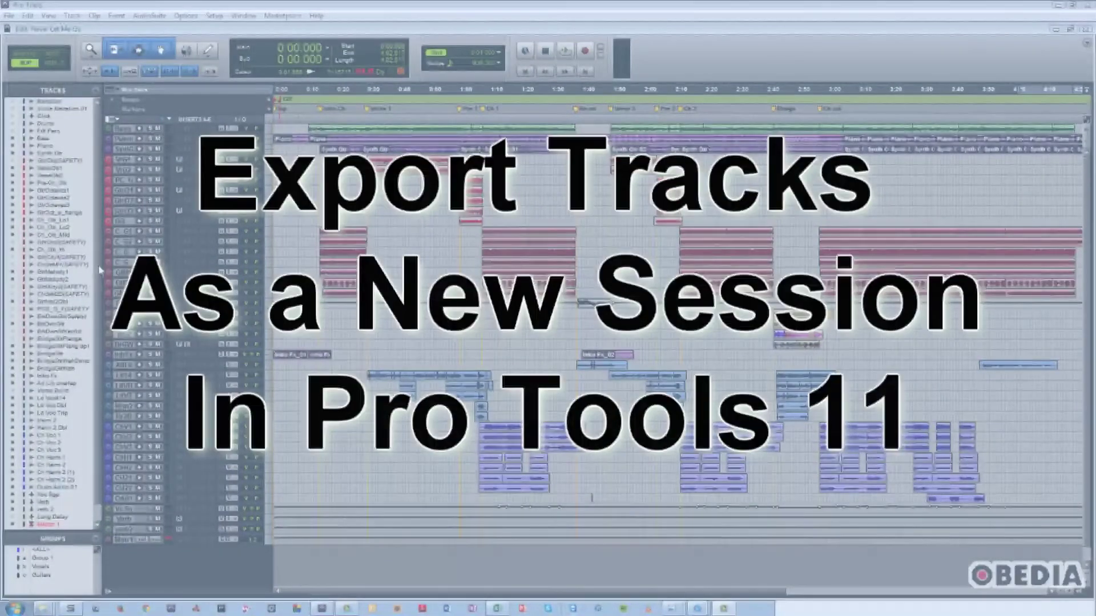
- Collapse the track list, then select time ranges across tracks C_G1–GtM2D and L414–Hr2D
{"action": "left_click", "coordinate": [102, 264]}
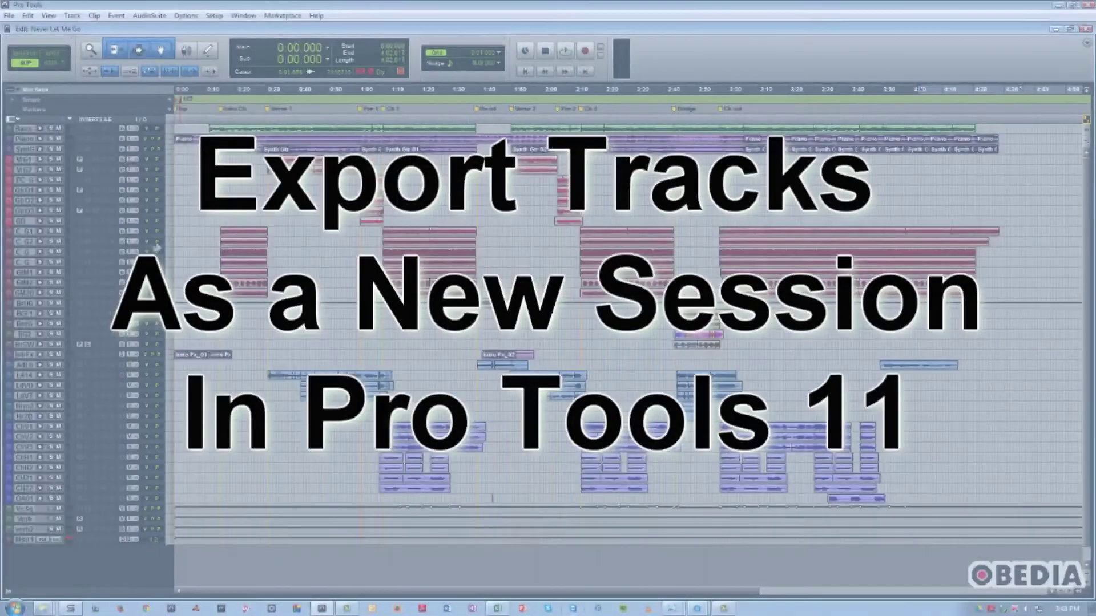
{"action": "left_click", "coordinate": [216, 231]}
{"action": "left_click_drag", "start_coordinate": [214, 240], "coordinate": [294, 298]}
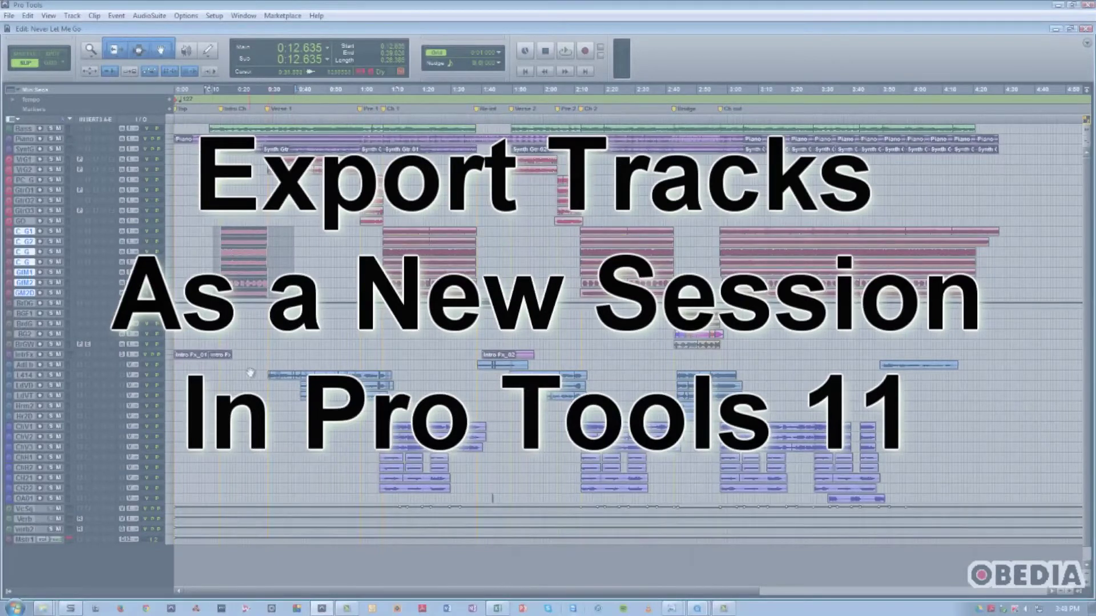
{"action": "left_click_drag", "start_coordinate": [257, 374], "coordinate": [477, 489]}
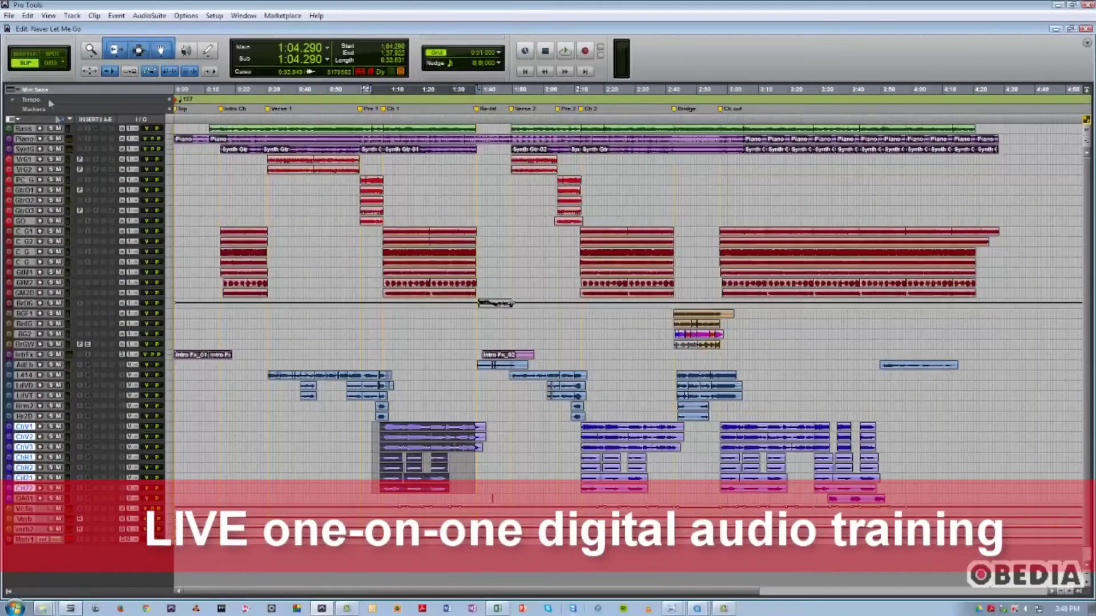
- Bring up the File > Export submenu to review the export choices
{"action": "left_click", "coordinate": [10, 16]}
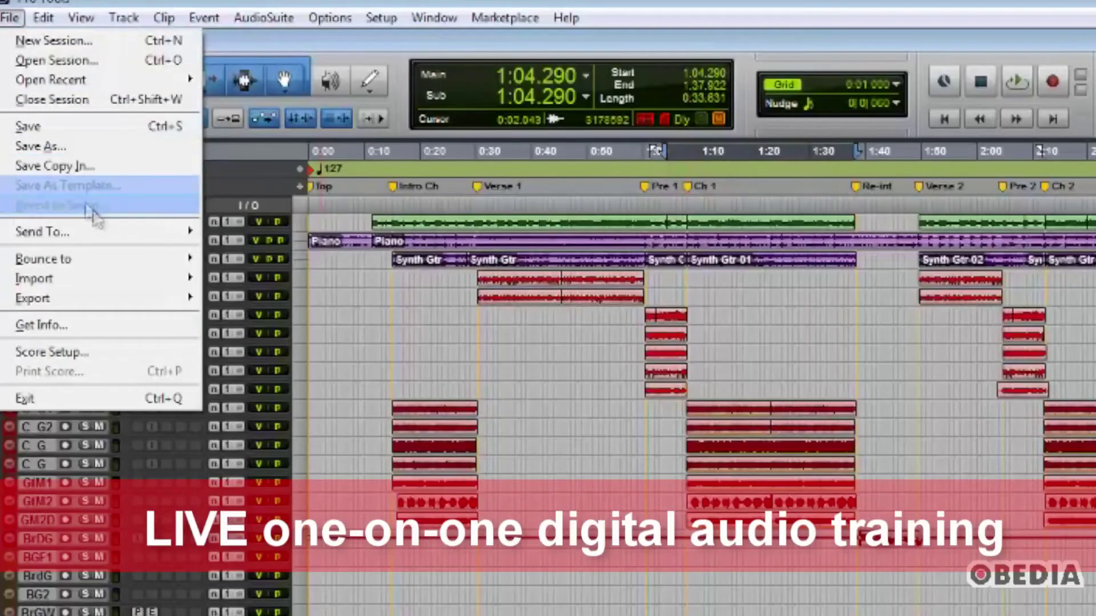
{"action": "mouse_move", "coordinate": [98, 173]}
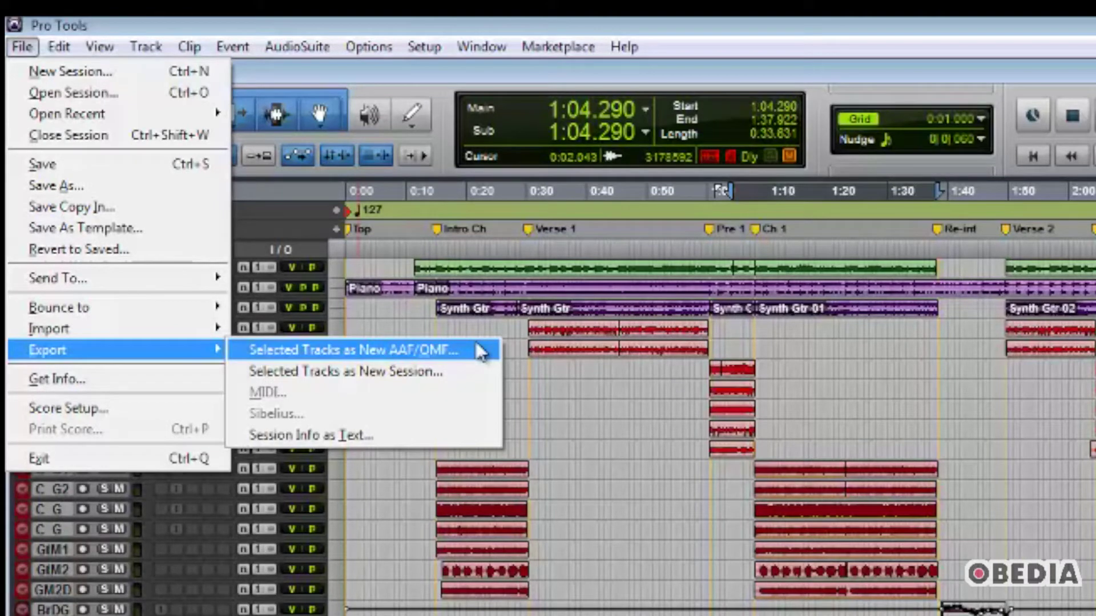
- Select 0:03.344–0:51.655 across the C G and GtM tracks and reopen File > Export
{"action": "left_click", "coordinate": [655, 464]}
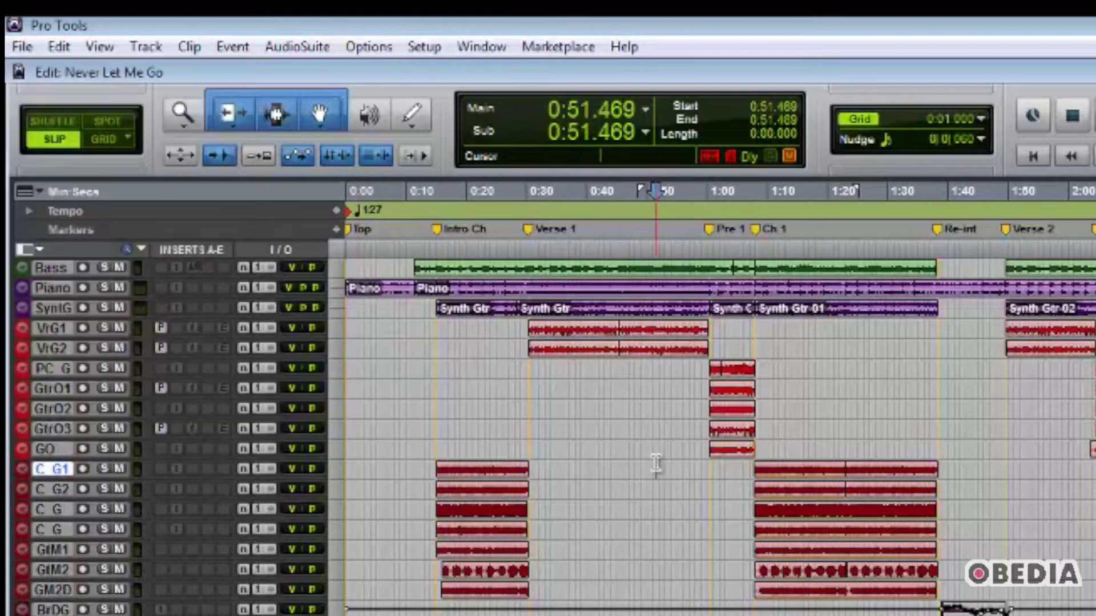
{"action": "left_click_drag", "start_coordinate": [656, 463], "coordinate": [366, 598]}
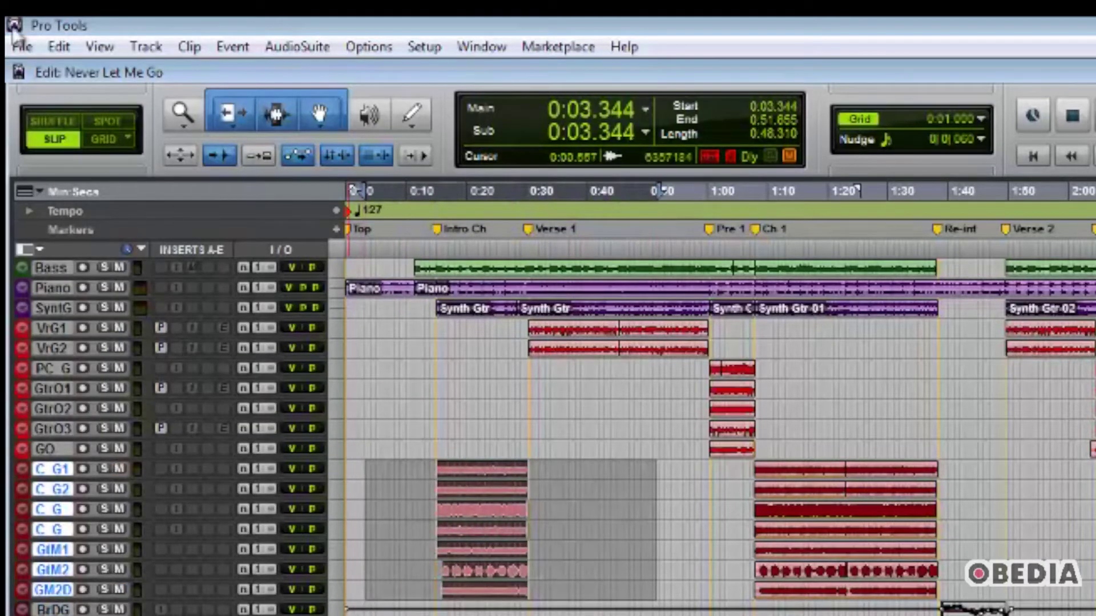
{"action": "left_click", "coordinate": [22, 47]}
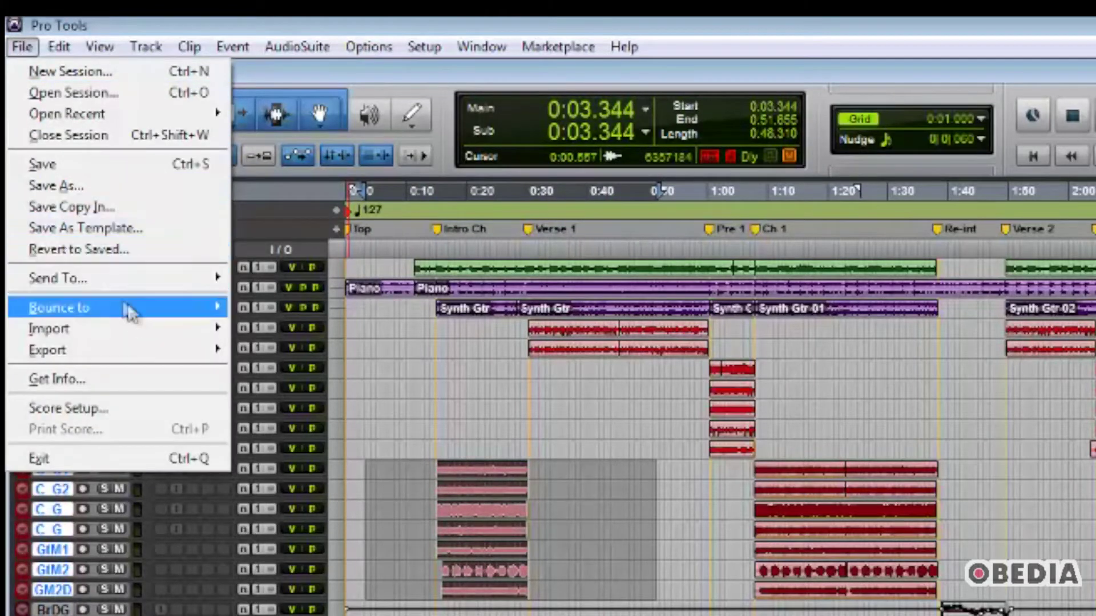
{"action": "mouse_move", "coordinate": [147, 354]}
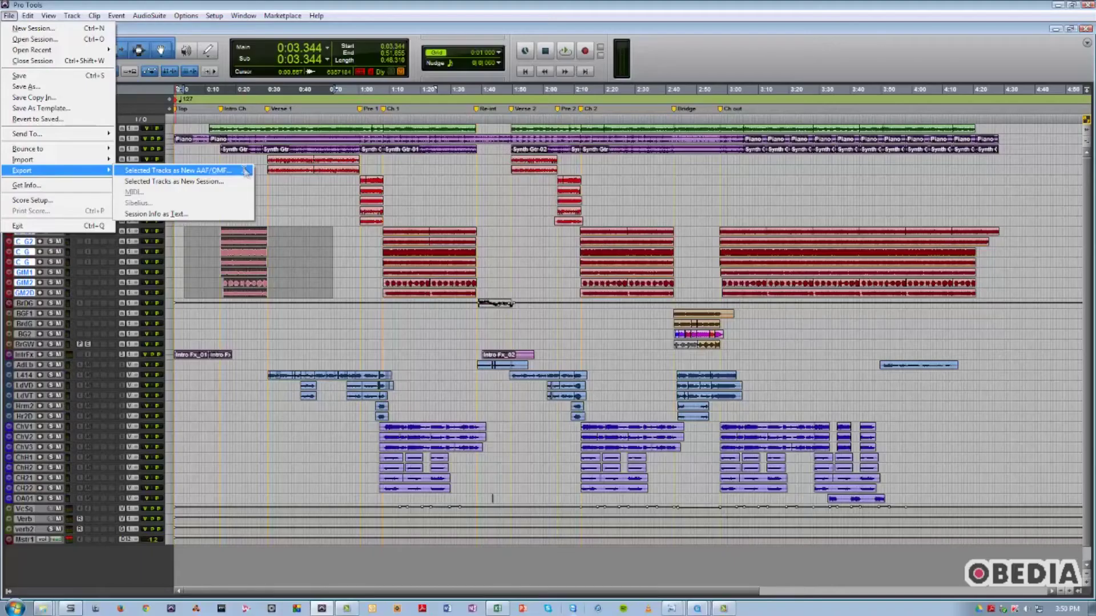
- Open the AAF/OMF export settings with AAF format, Enforce Avid Compatibility on, 29.97 Non-Drop timecode
{"action": "left_click", "coordinate": [487, 354]}
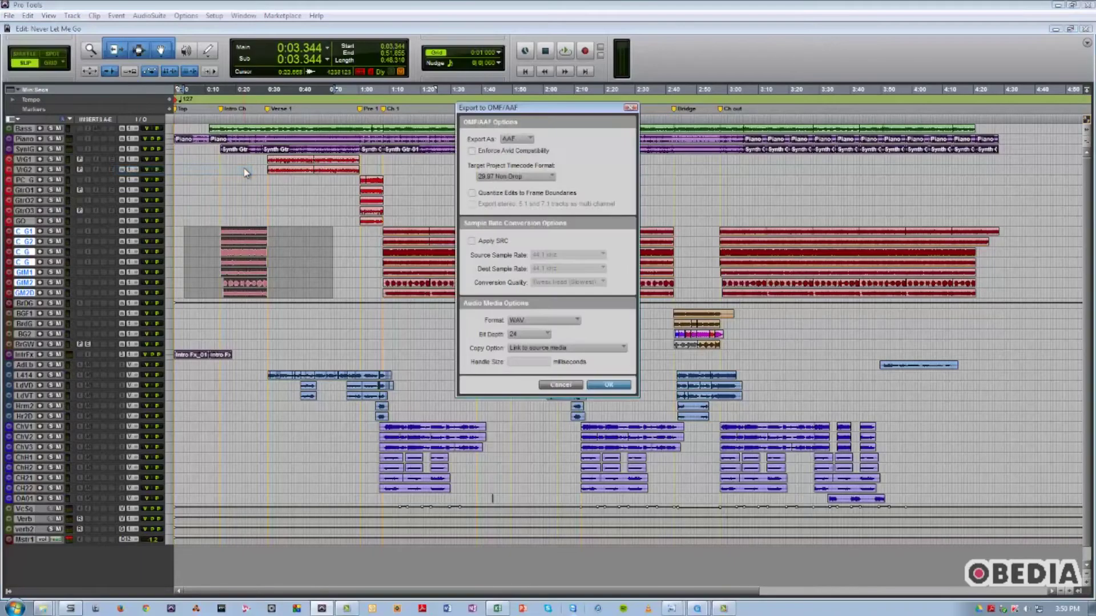
{"action": "left_click_drag", "start_coordinate": [552, 110], "coordinate": [516, 108]}
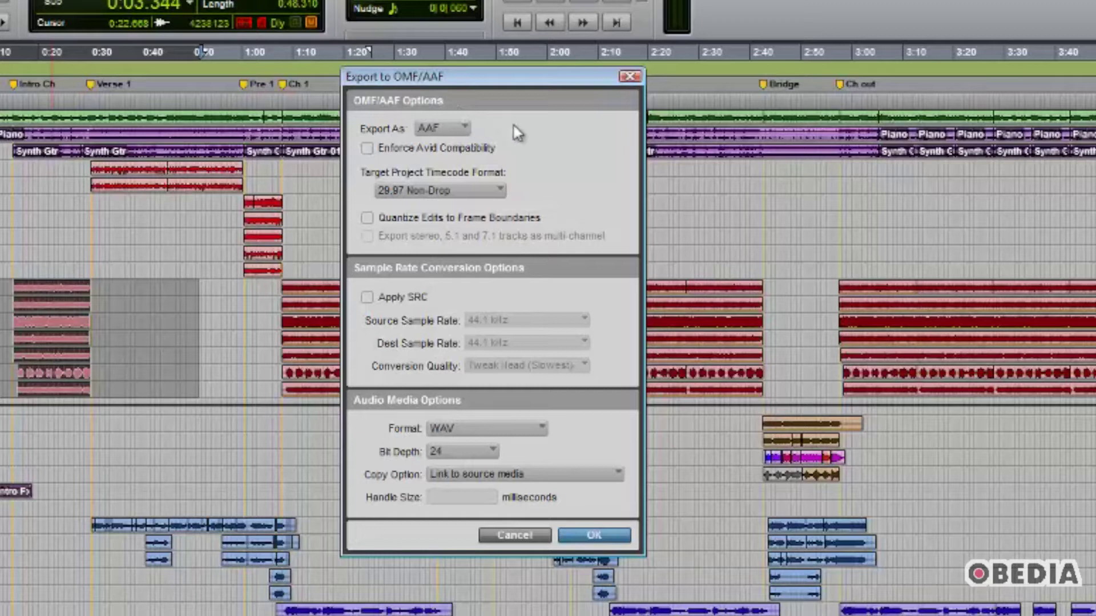
{"action": "left_click", "coordinate": [457, 128]}
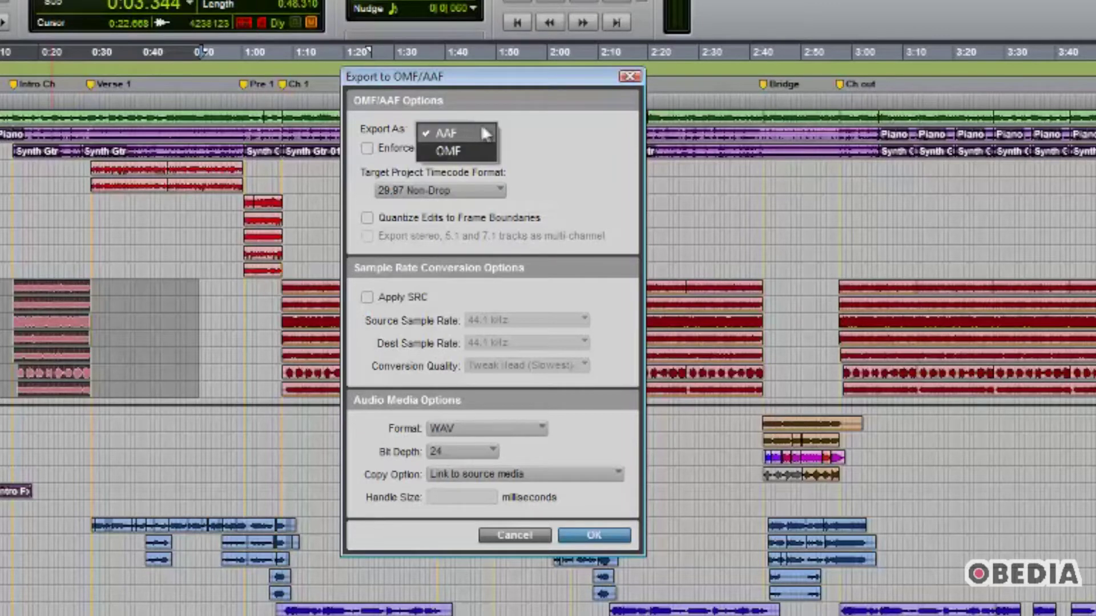
{"action": "left_click", "coordinate": [568, 140]}
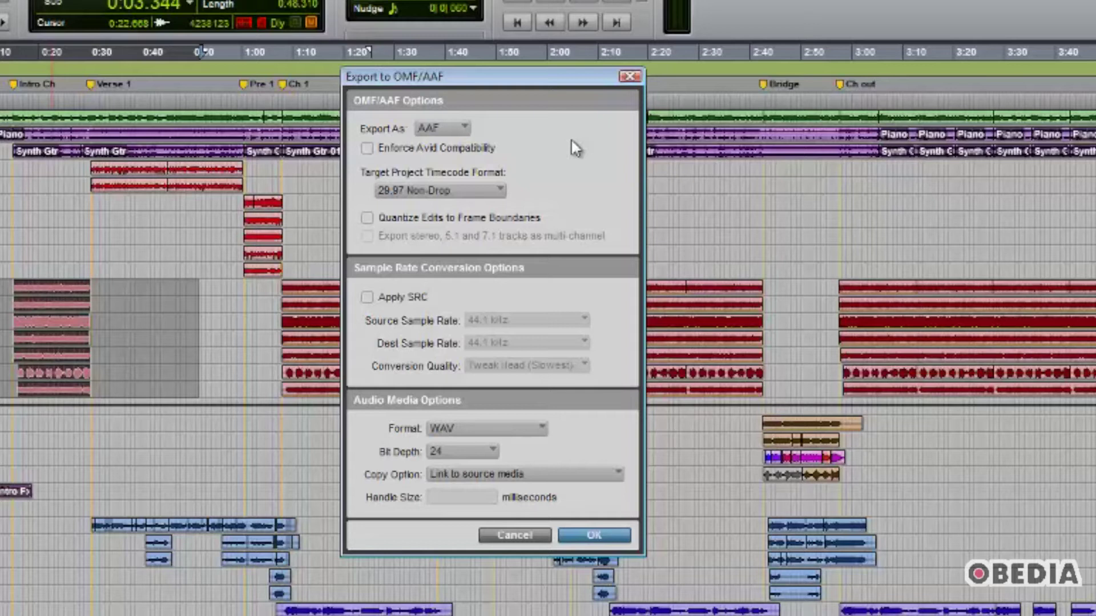
{"action": "left_click", "coordinate": [466, 128]}
{"action": "left_click", "coordinate": [476, 137]}
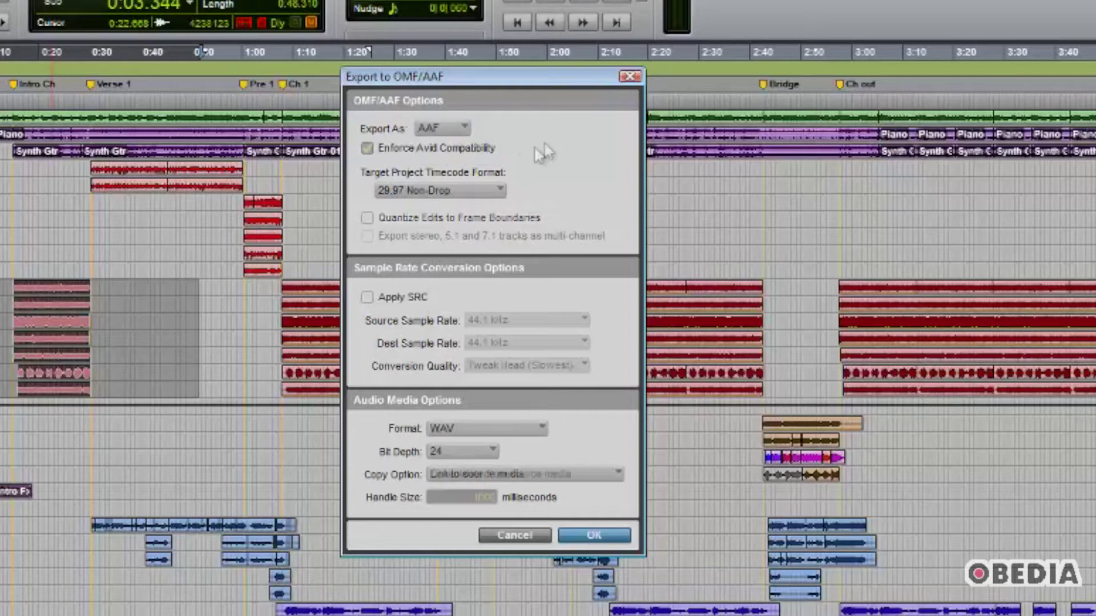
{"action": "left_click", "coordinate": [490, 190]}
{"action": "left_click", "coordinate": [490, 182]}
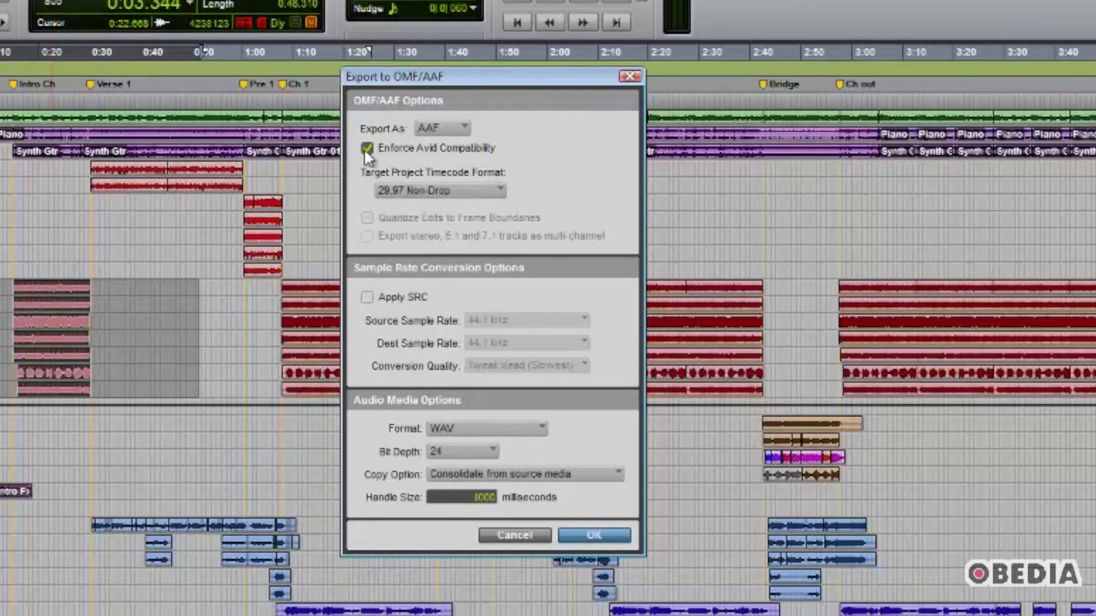
- Leave sample-rate conversion off and keep WAV audio at 24-bit depth
{"action": "left_click", "coordinate": [367, 296]}
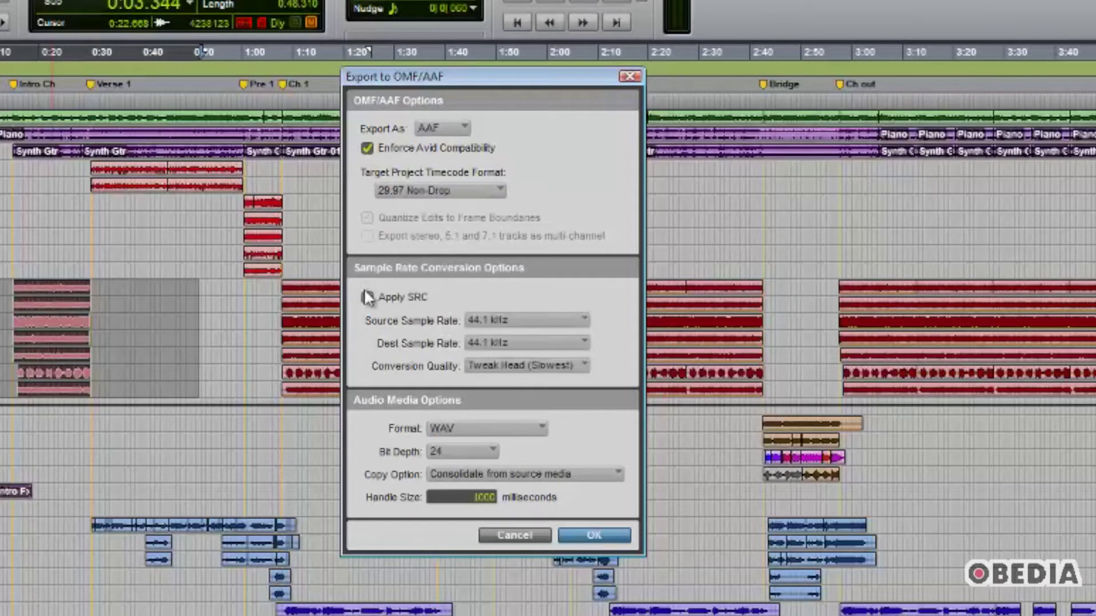
{"action": "left_click", "coordinate": [367, 297]}
{"action": "left_click", "coordinate": [443, 431]}
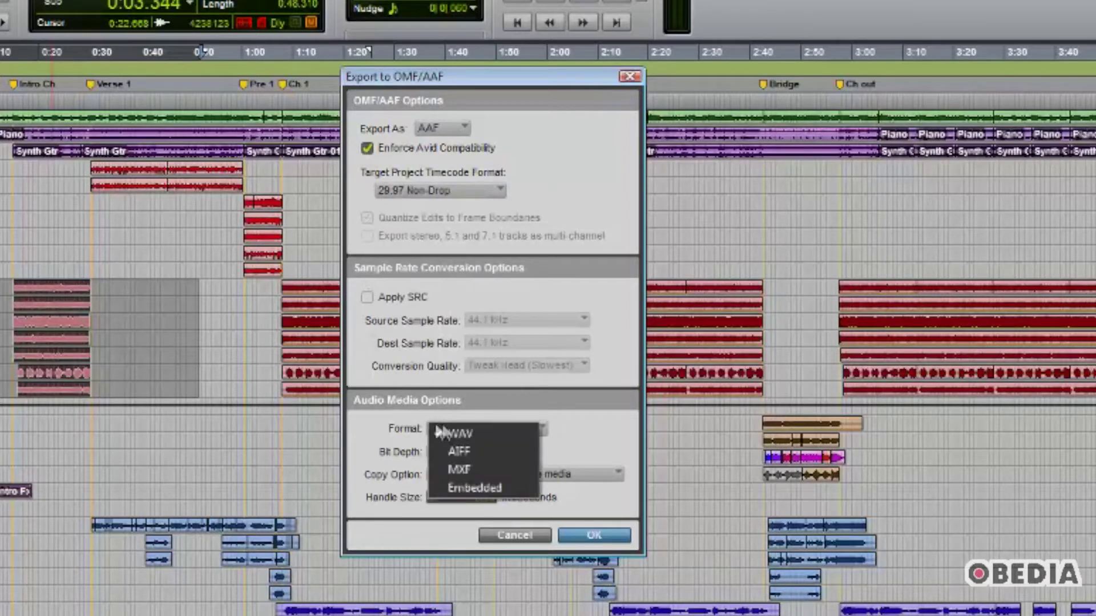
{"action": "left_click", "coordinate": [444, 431]}
{"action": "left_click", "coordinate": [439, 452]}
{"action": "left_click", "coordinate": [410, 453]}
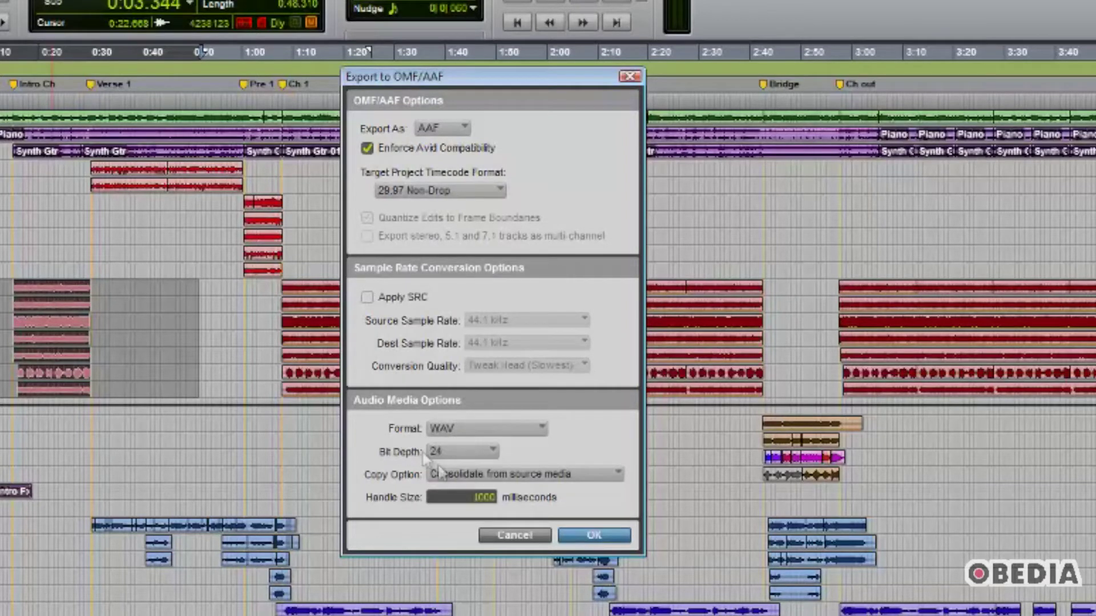
- Accept the AAF settings and add the publishing comment 'drums only'
{"action": "left_click", "coordinate": [594, 536]}
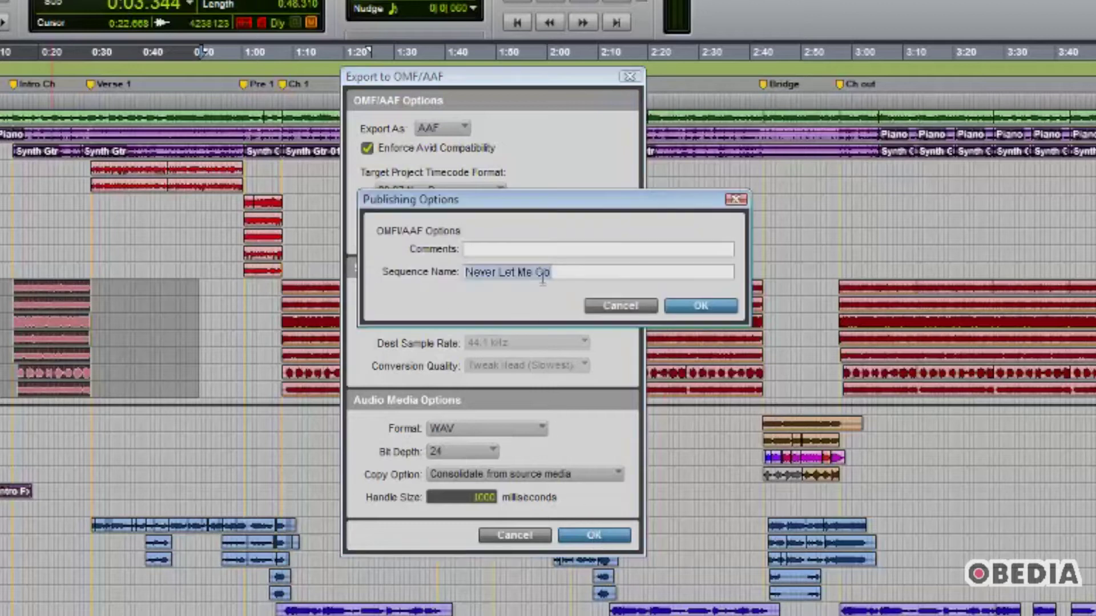
{"action": "left_click", "coordinate": [526, 245]}
{"action": "type", "text": "d"}
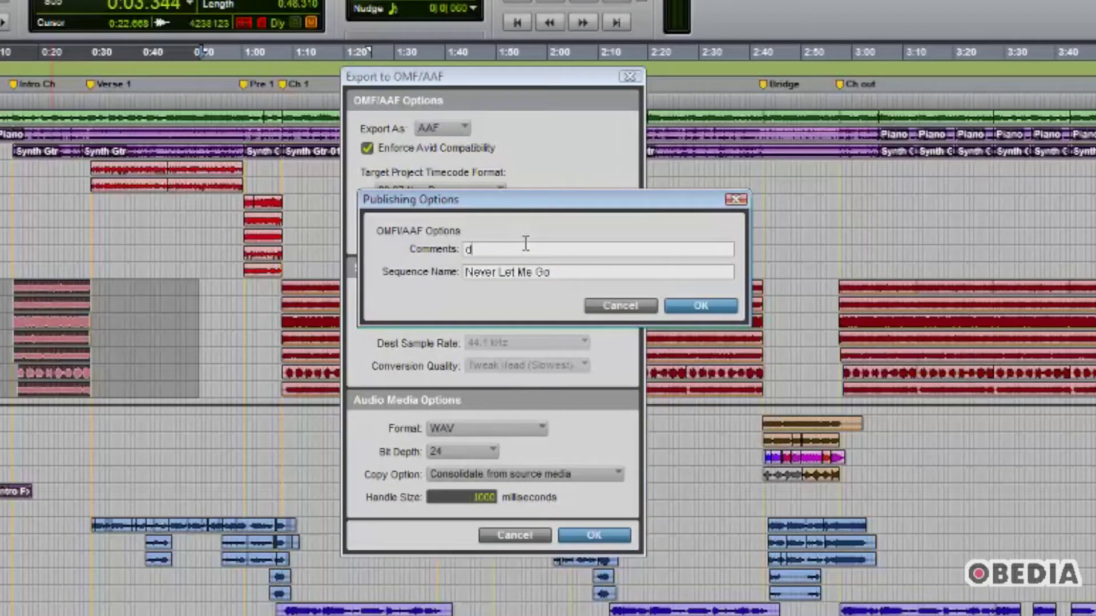
{"action": "type", "text": "rums only"}
{"action": "key", "text": "Return"}
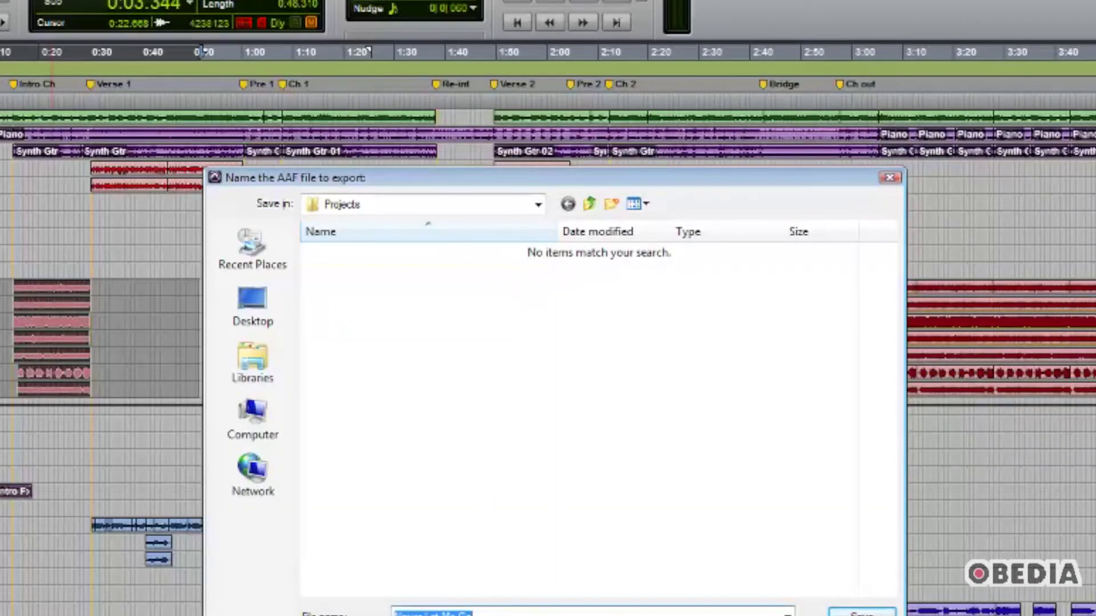
- Append 'demo' to the suggested file name and save the AAF to Projects
{"action": "left_click", "coordinate": [499, 613]}
{"action": "type", "text": "demo"}
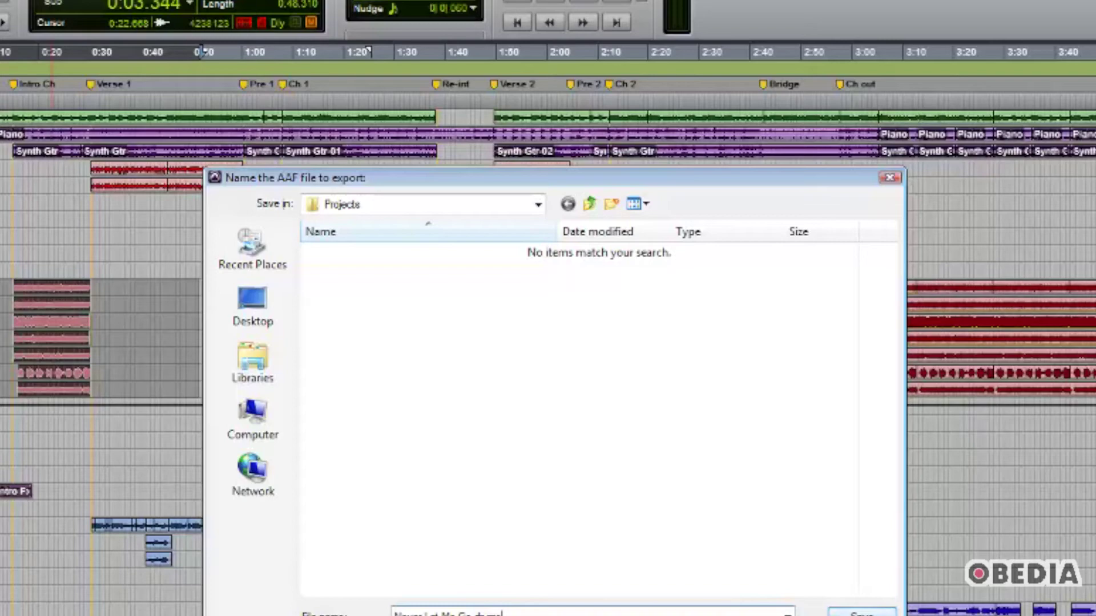
{"action": "key", "text": "Return"}
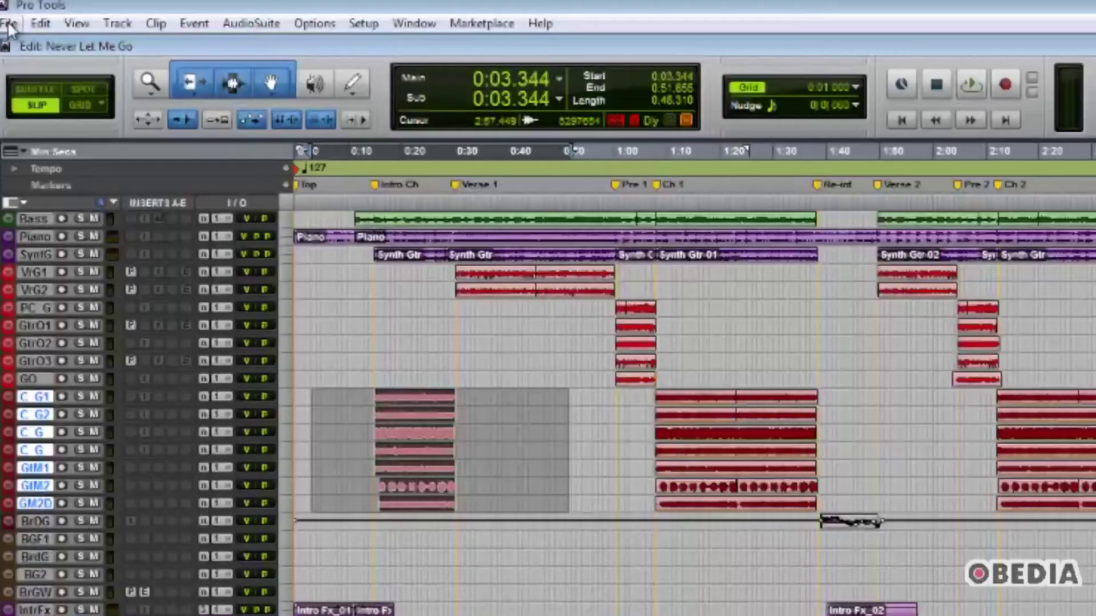
- Show the File > Export options and point at Selected Tracks as New Session
{"action": "left_click", "coordinate": [8, 24]}
{"action": "mouse_move", "coordinate": [142, 294]}
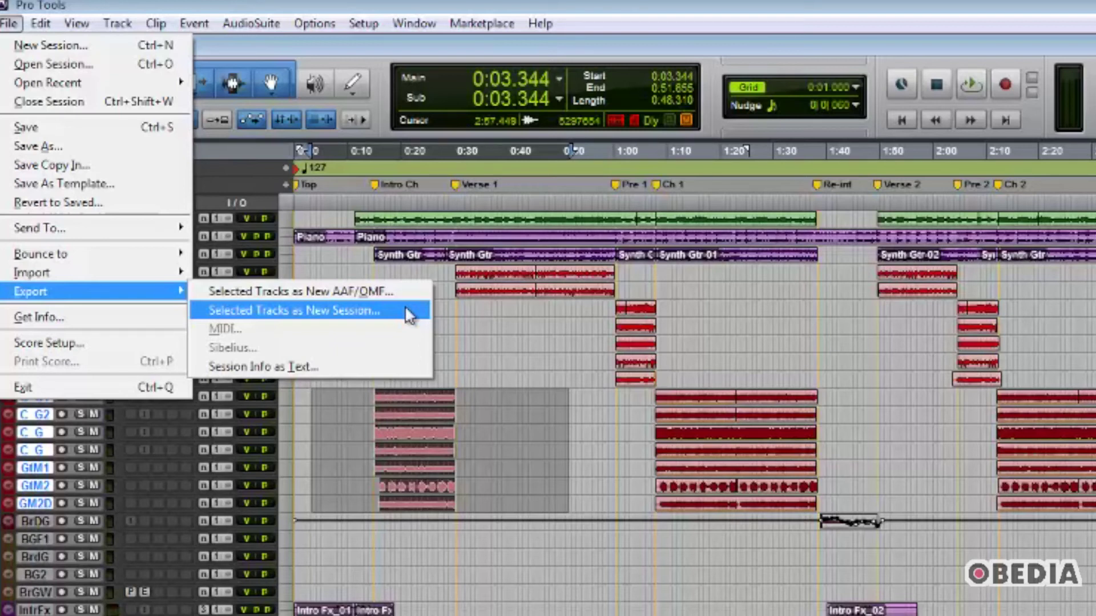
- Choose Selected Tracks as New Session, include audio files, and keep the BWF (.WAV) file type
{"action": "left_click", "coordinate": [410, 315]}
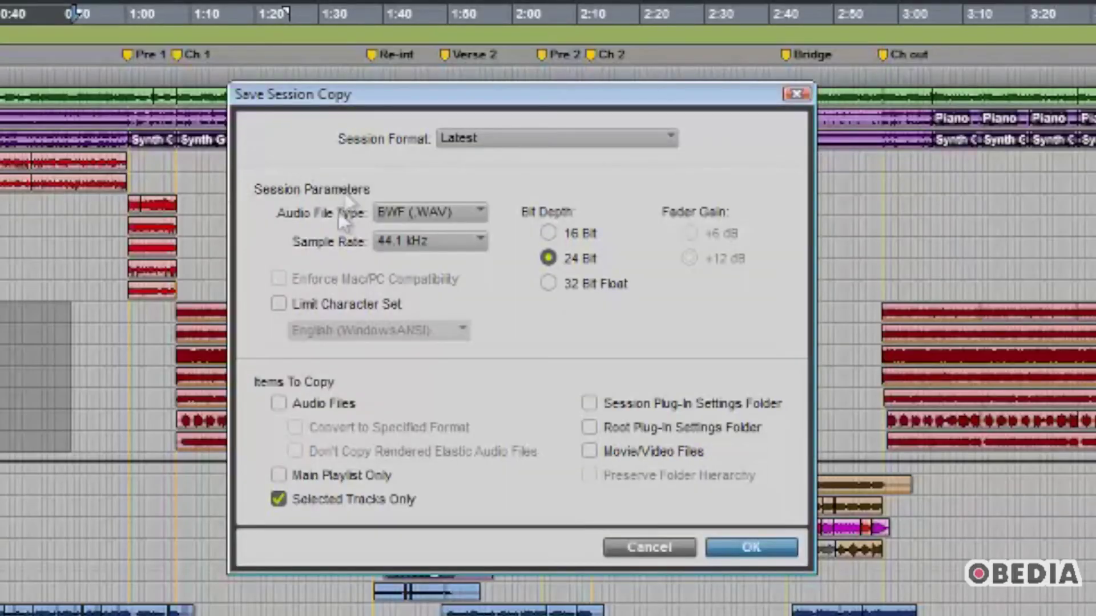
{"action": "left_click", "coordinate": [281, 498]}
{"action": "left_click", "coordinate": [279, 403]}
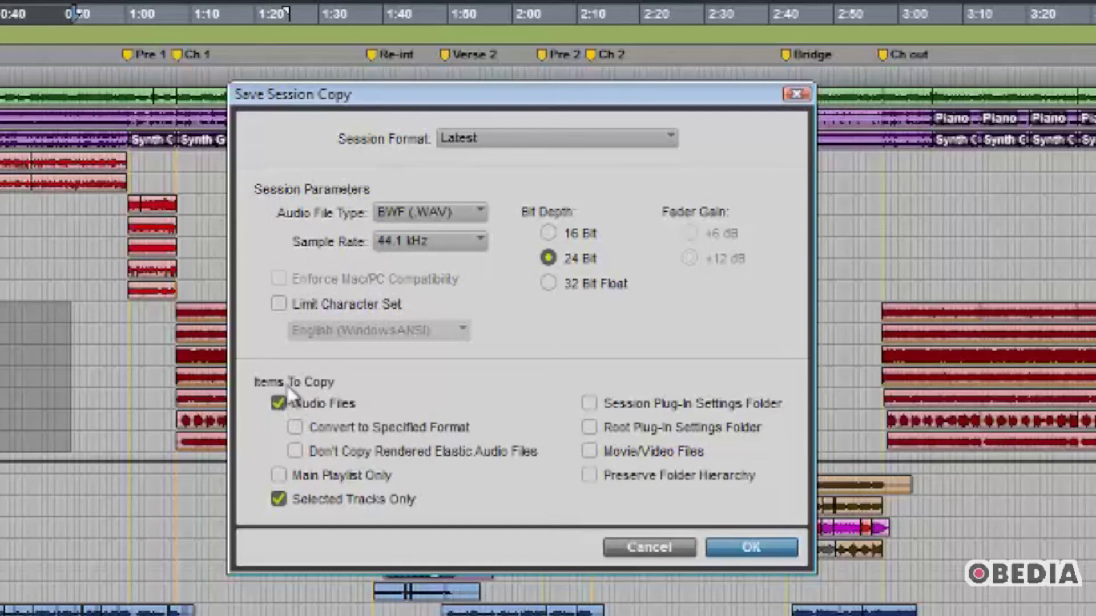
{"action": "left_click", "coordinate": [466, 203]}
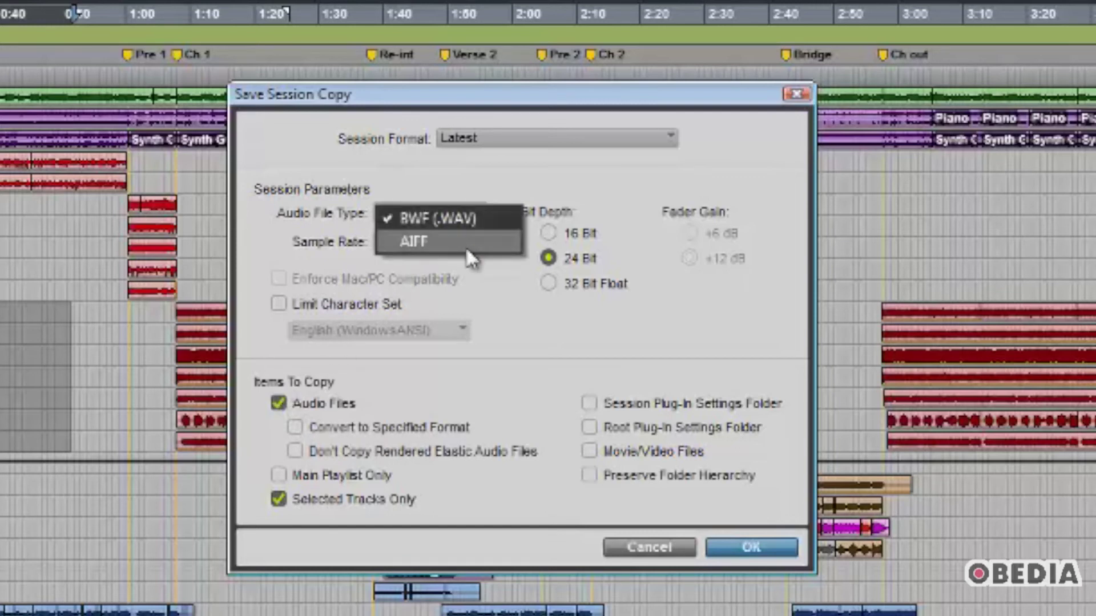
{"action": "left_click", "coordinate": [465, 244]}
{"action": "left_click", "coordinate": [470, 212]}
{"action": "left_click", "coordinate": [469, 213]}
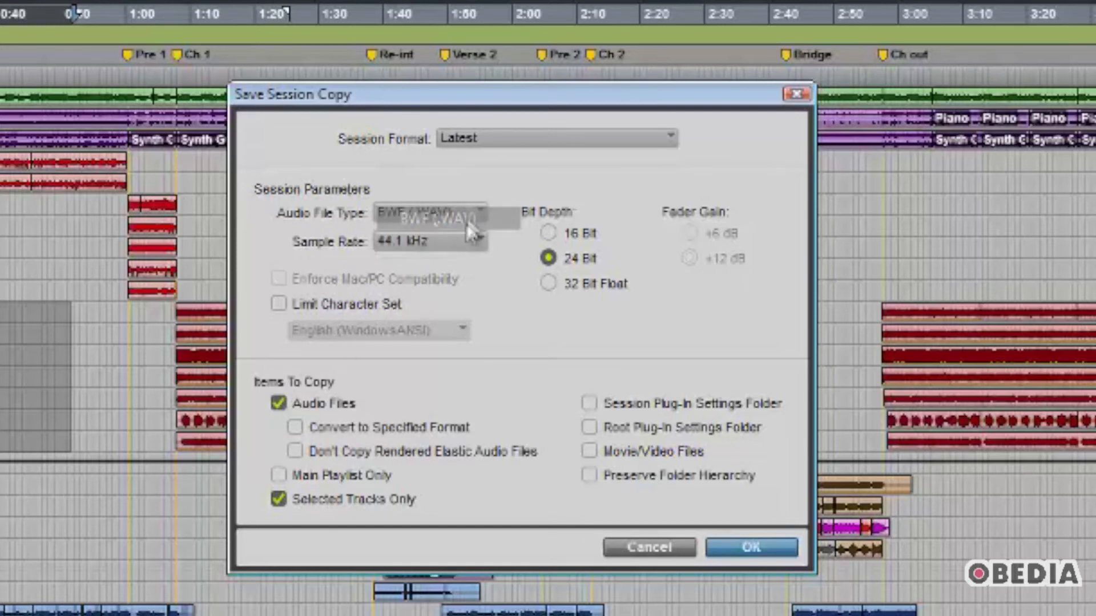
- Keep the sample rate at 44.1 kHz and the session format at Latest
{"action": "left_click", "coordinate": [464, 243]}
{"action": "left_click", "coordinate": [446, 278]}
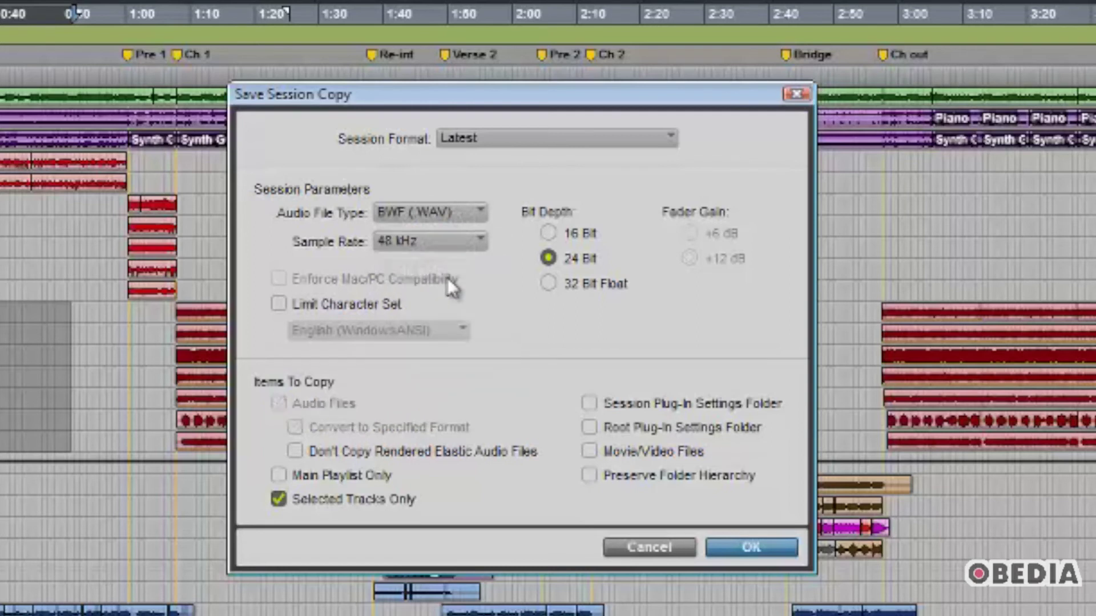
{"action": "left_click", "coordinate": [457, 241]}
{"action": "left_click", "coordinate": [454, 243]}
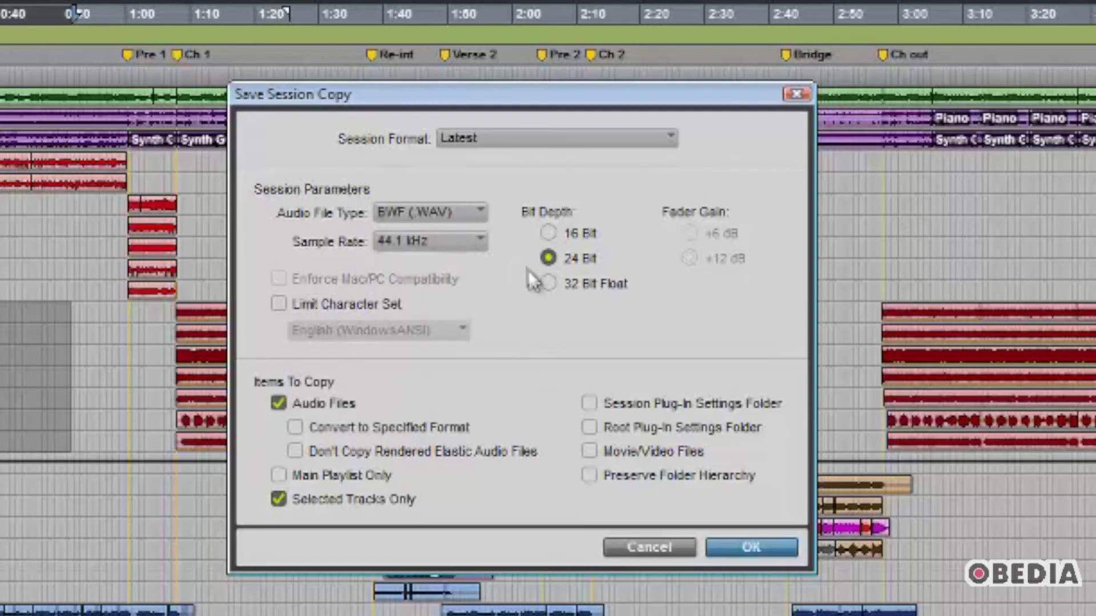
{"action": "left_click", "coordinate": [632, 134]}
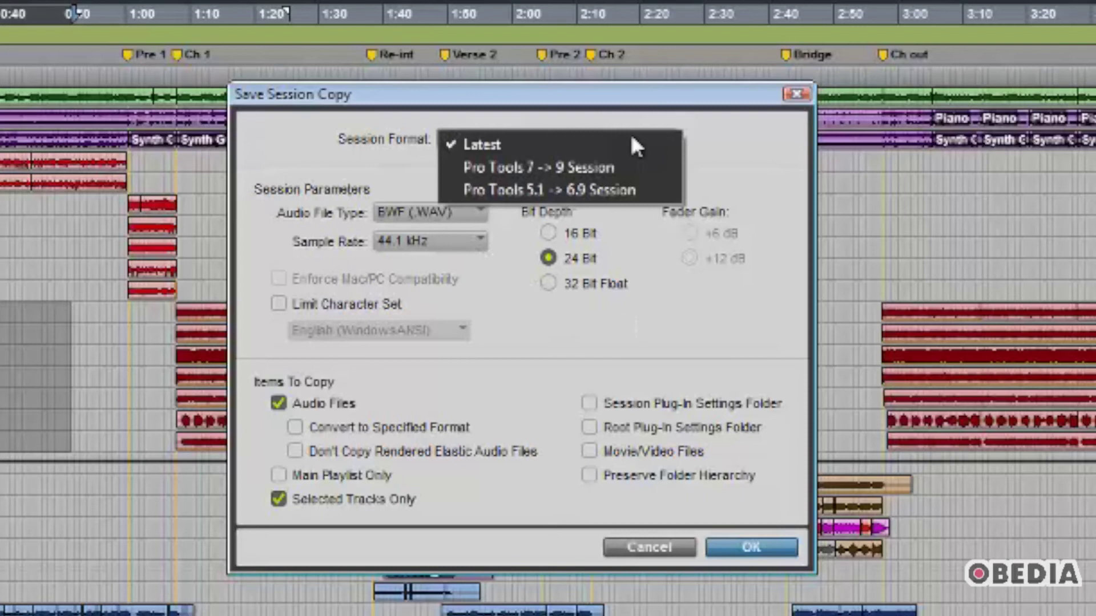
{"action": "left_click", "coordinate": [742, 145]}
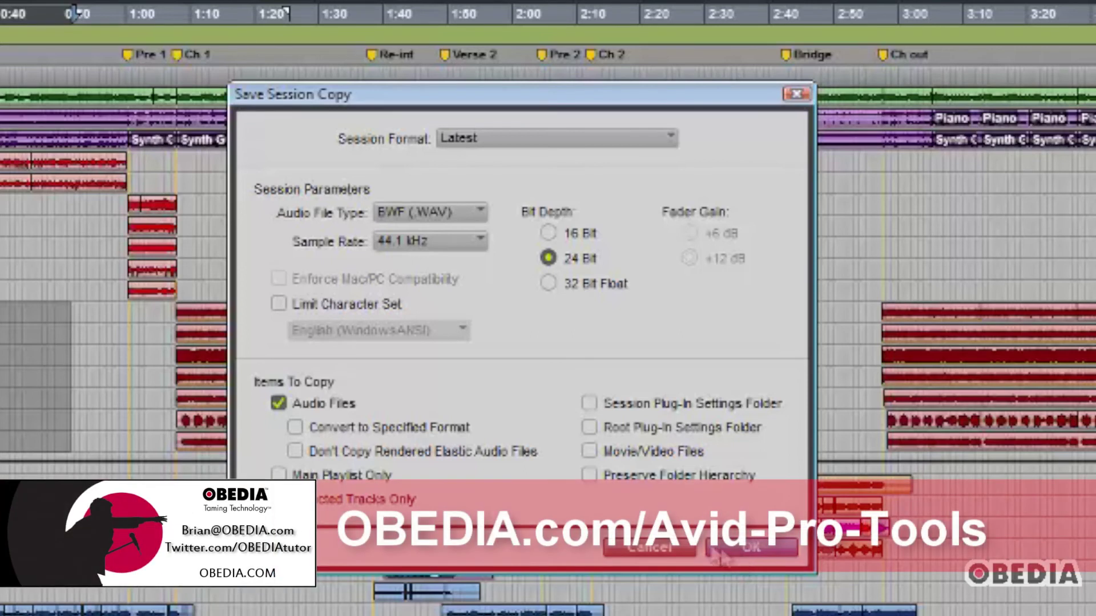
- Confirm Save Session Copy to write the selected-tracks session with its audio files
{"action": "left_click", "coordinate": [668, 546]}
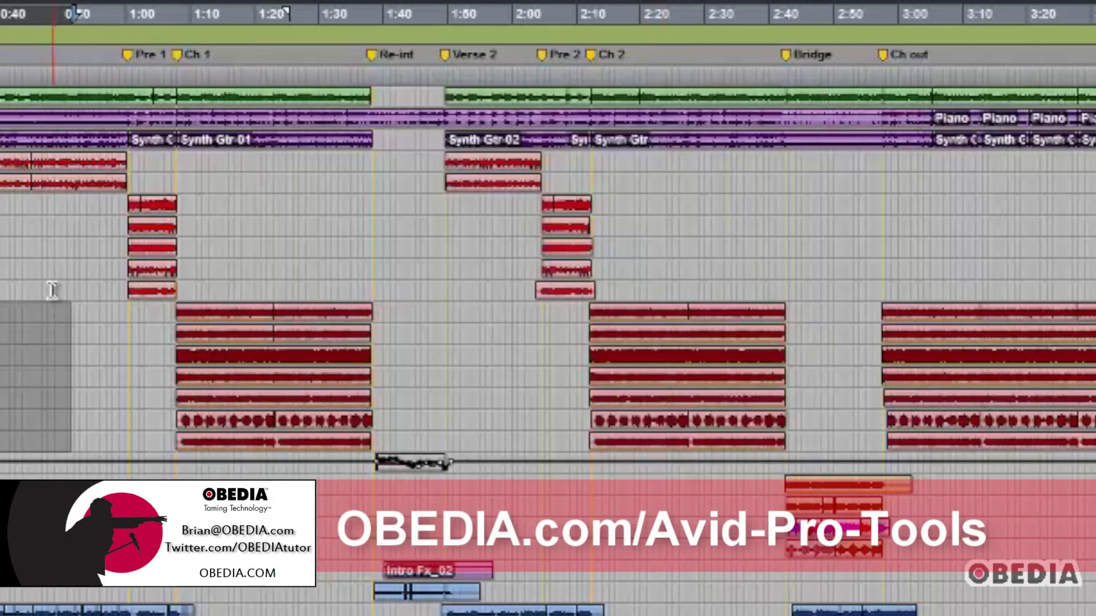